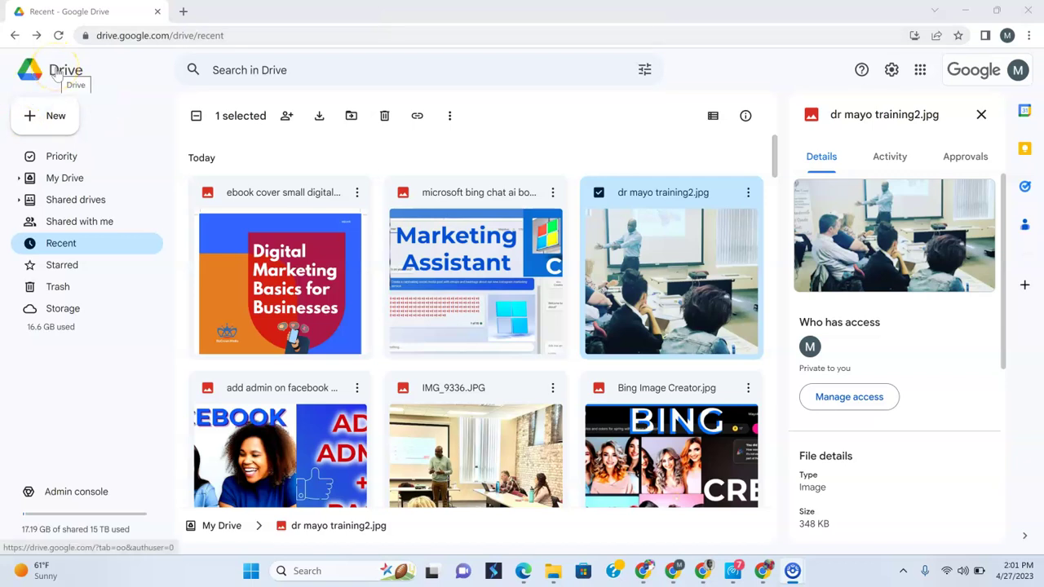
Step: Copy the share link for dr mayo training2.jpg from Get link, leaving access restricted
left_click(56, 120)
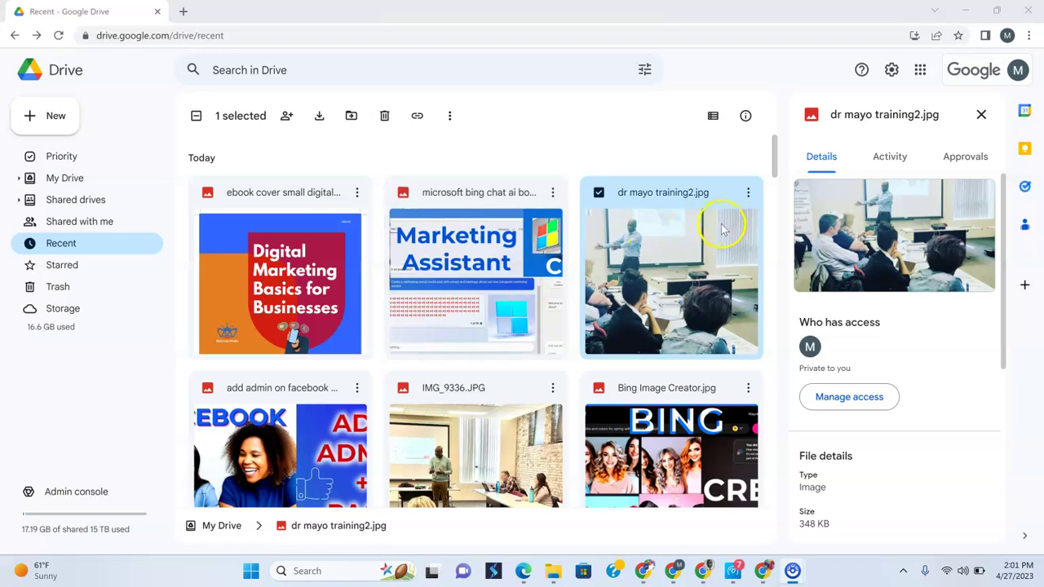
left_click(669, 232)
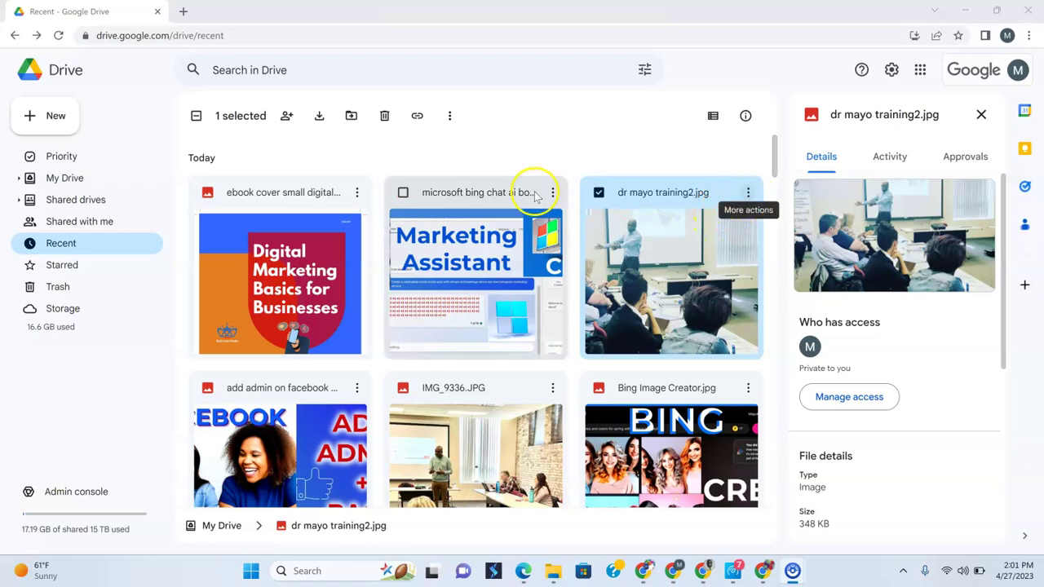
left_click(748, 192)
mouse_move(806, 193)
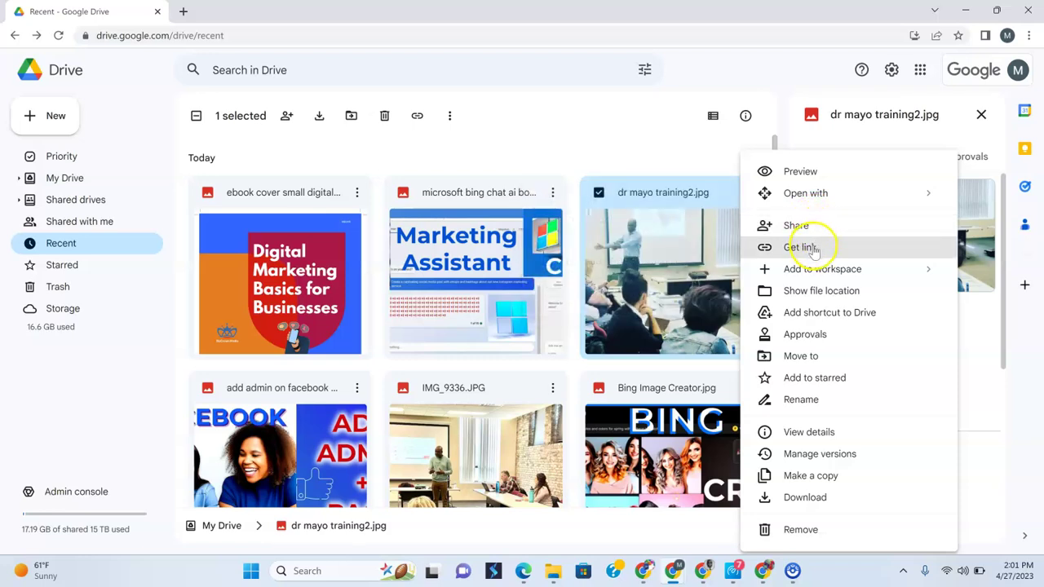
left_click(795, 226)
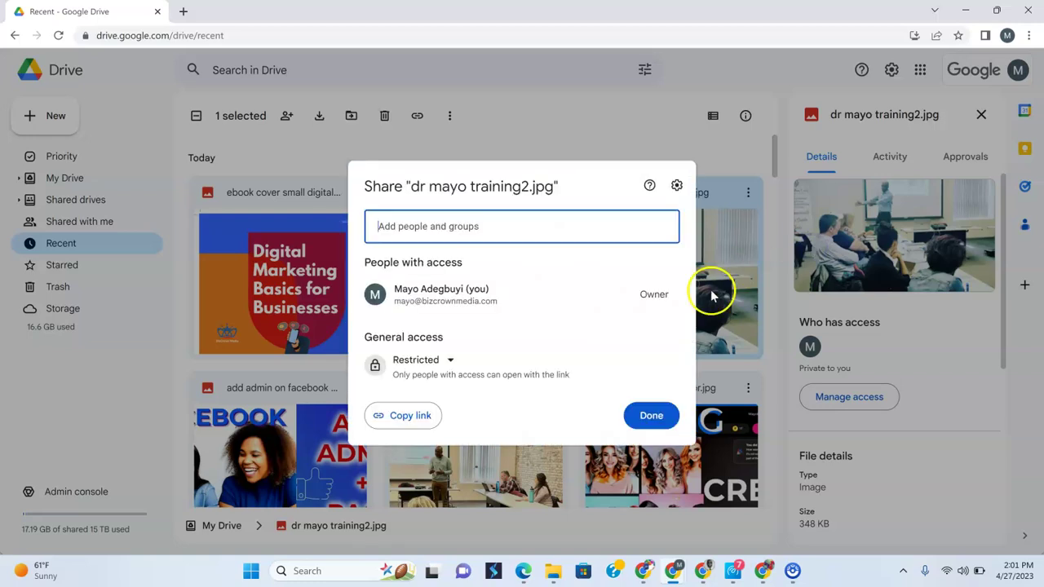
left_click(408, 415)
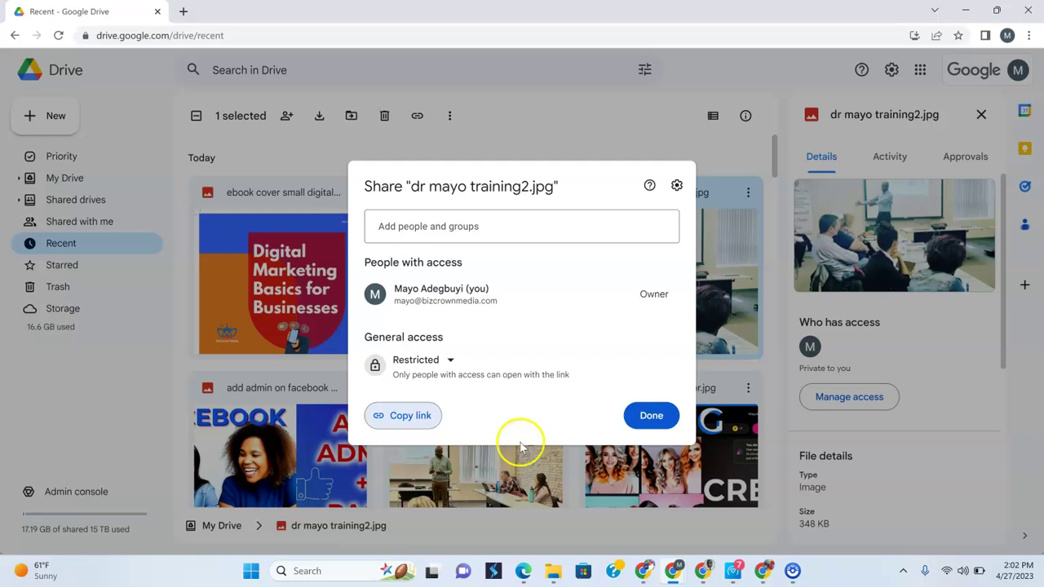
left_click(449, 232)
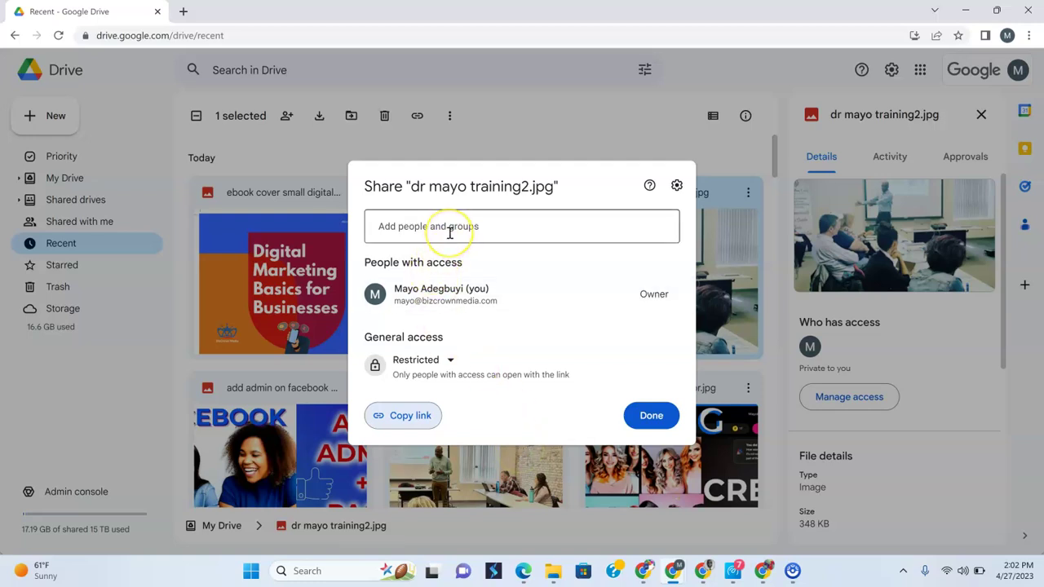
left_click(404, 420)
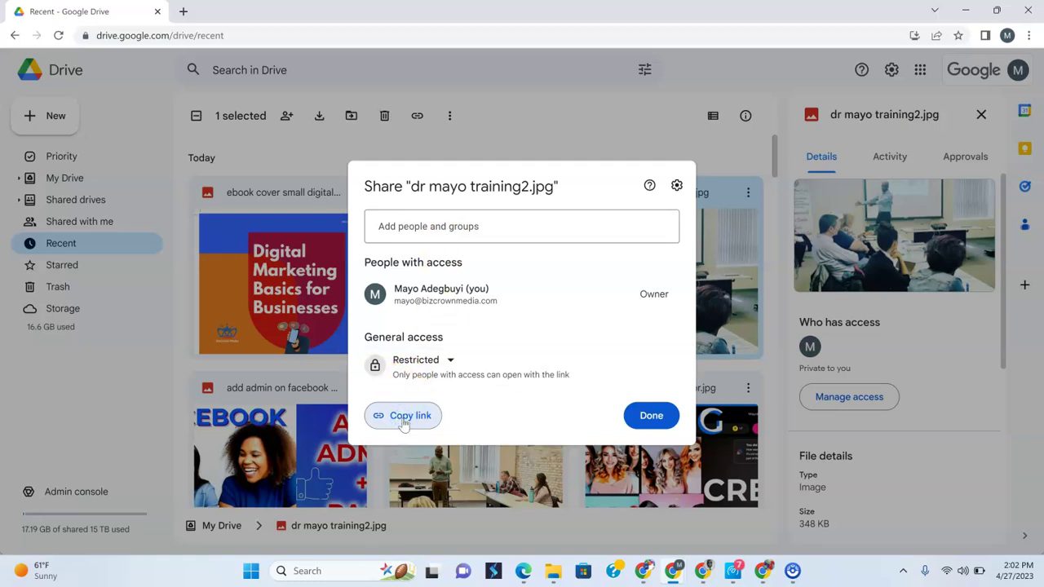
Step: Load the photo's copied link in a new tab, then close the photo's sharing dialog in Drive
left_click(184, 11)
left_click(193, 33)
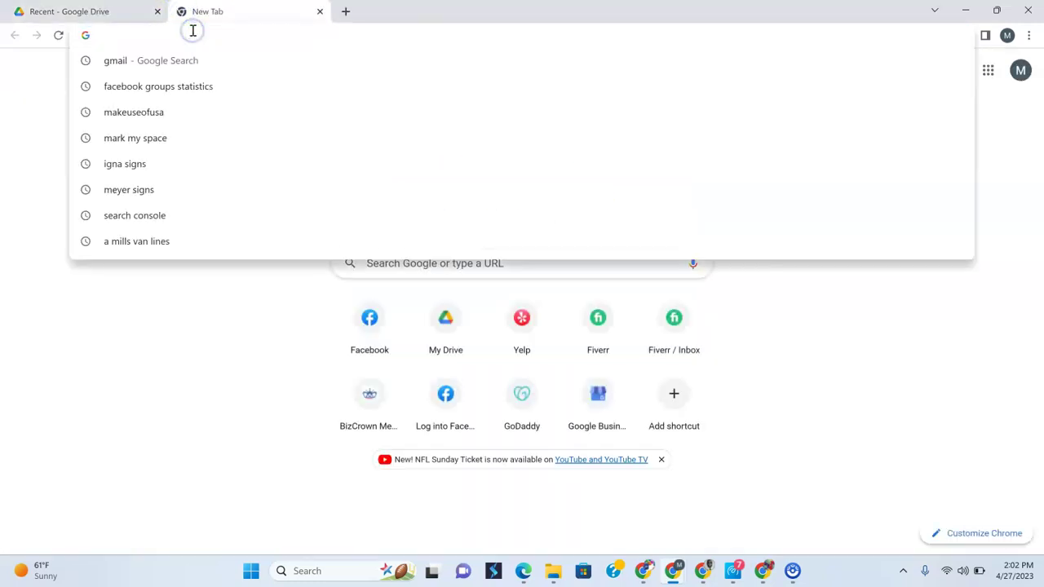
key("Return")
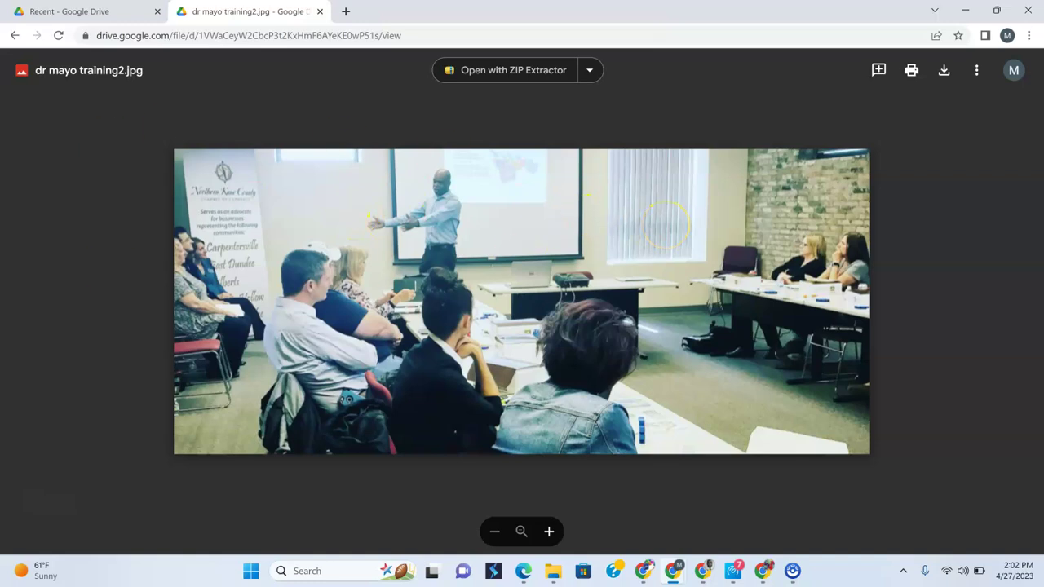
left_click(90, 13)
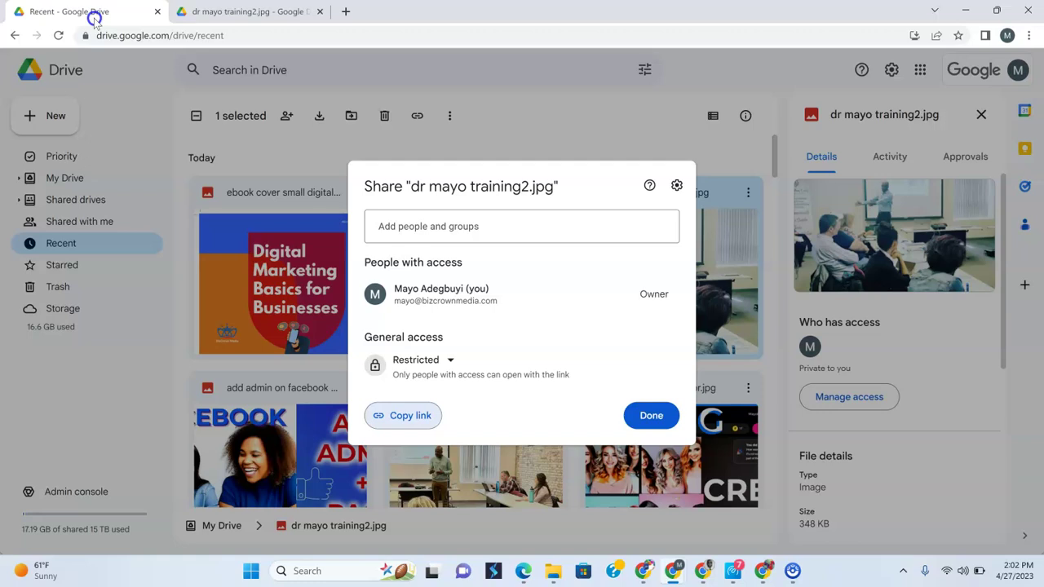
left_click(656, 420)
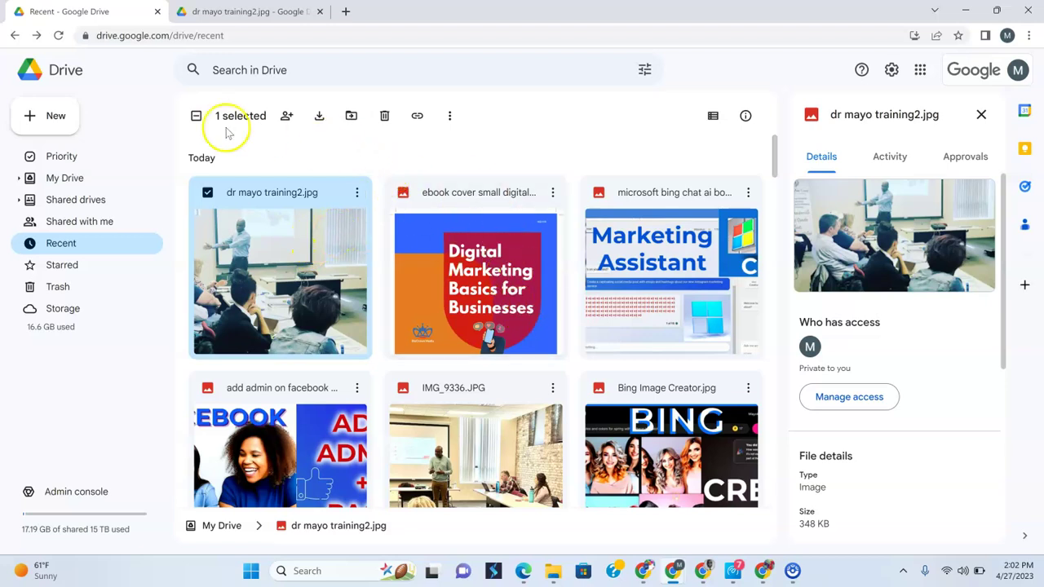
Step: Upload Business-Seminar-Facebook-Event-Cover from Downloads with New > File upload
left_click(52, 127)
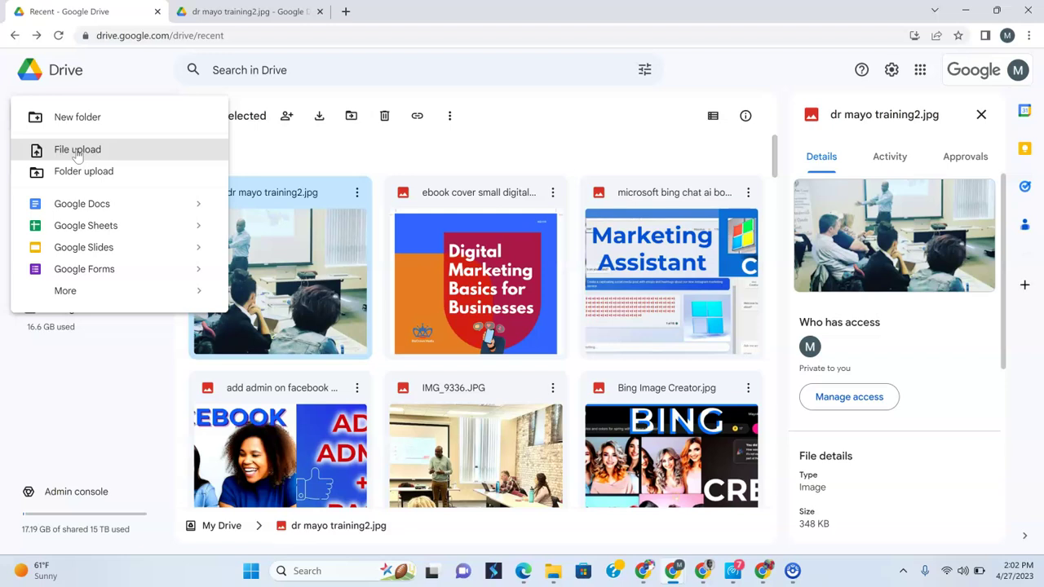
left_click(77, 151)
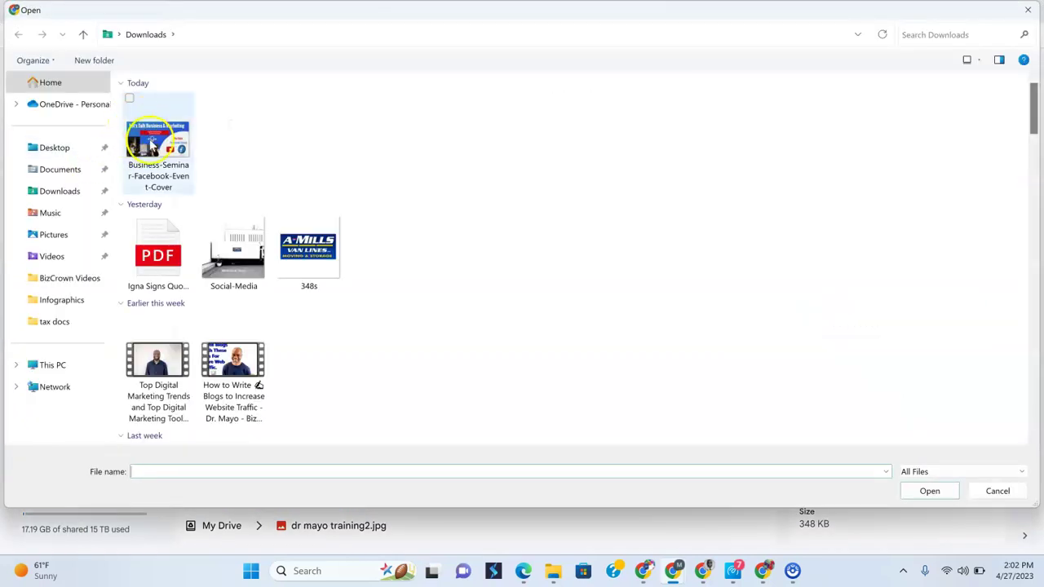
left_click(151, 145)
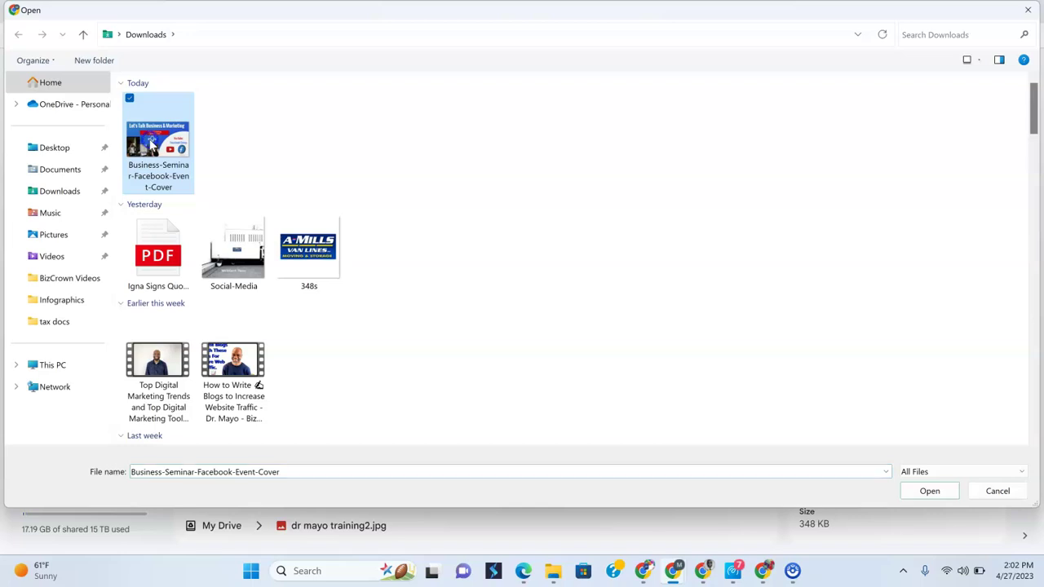
double_click(151, 143)
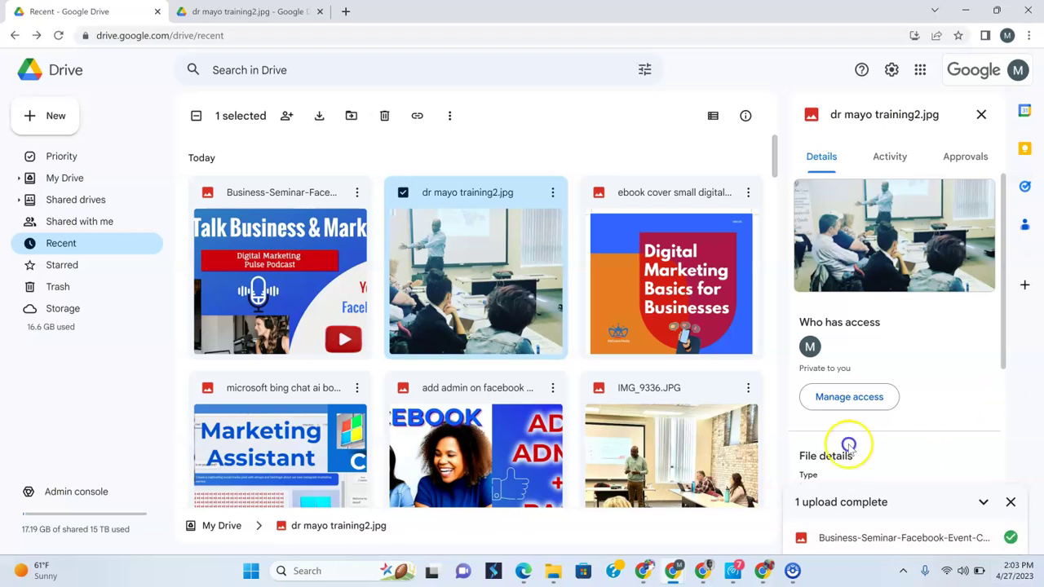
mouse_move(279, 266)
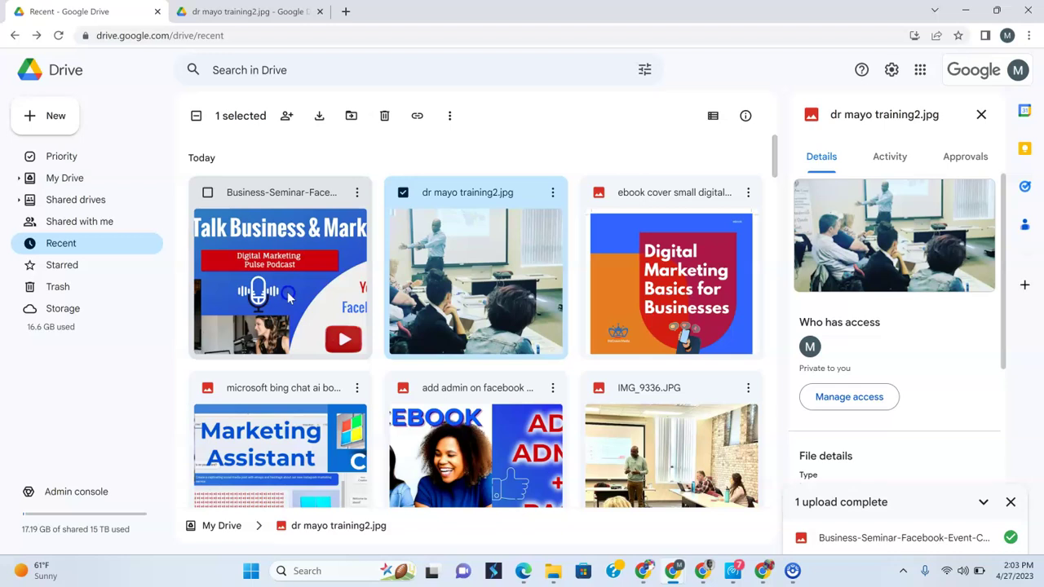
Step: Copy the share link for Business-Seminar-Facebook-Event-Cover.jpg, keeping access restricted
left_click(356, 191)
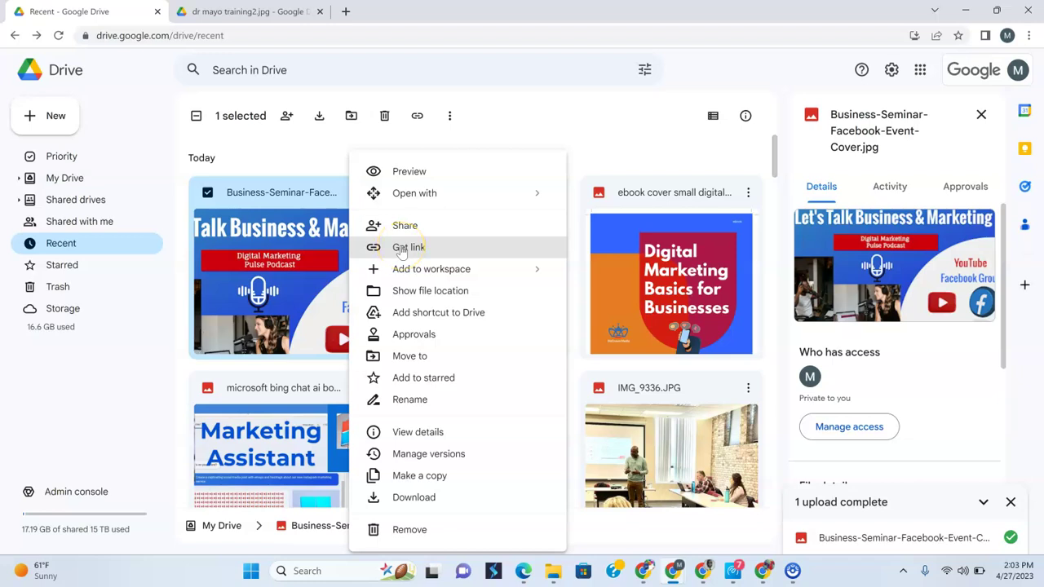
left_click(403, 227)
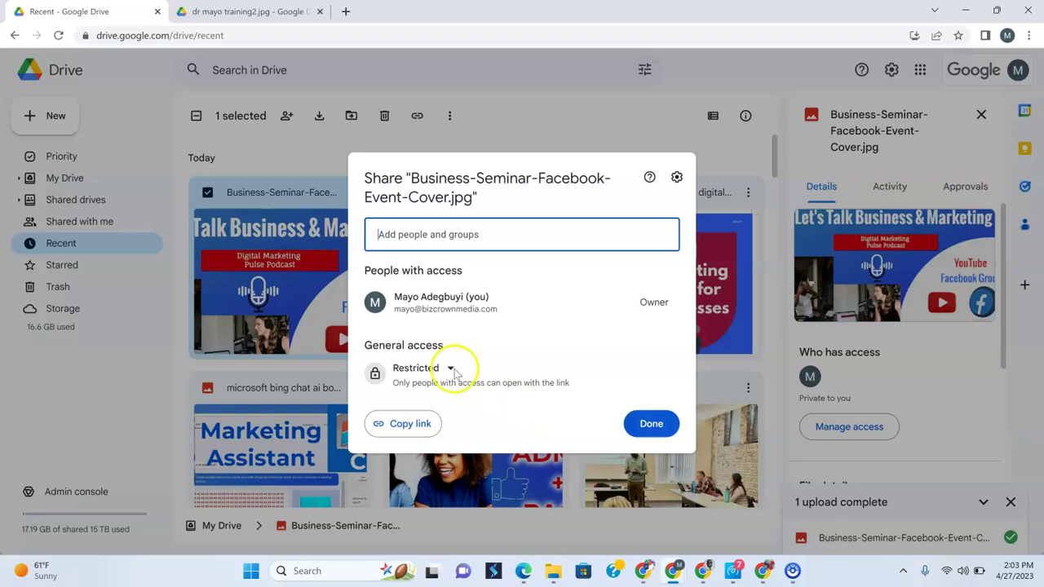
left_click(398, 428)
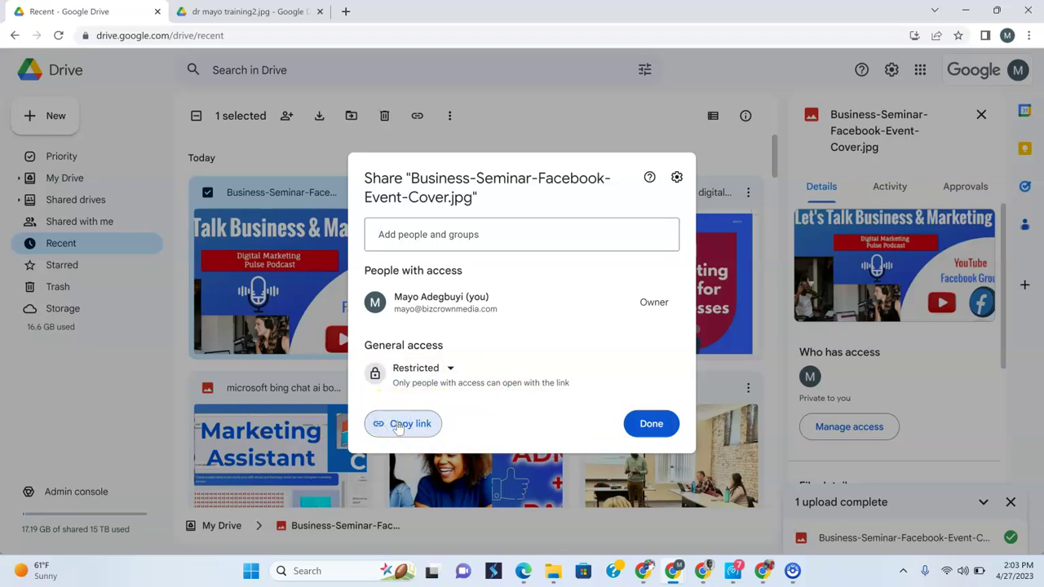
Step: Paste the cover image's share link into a new browser tab
left_click(345, 11)
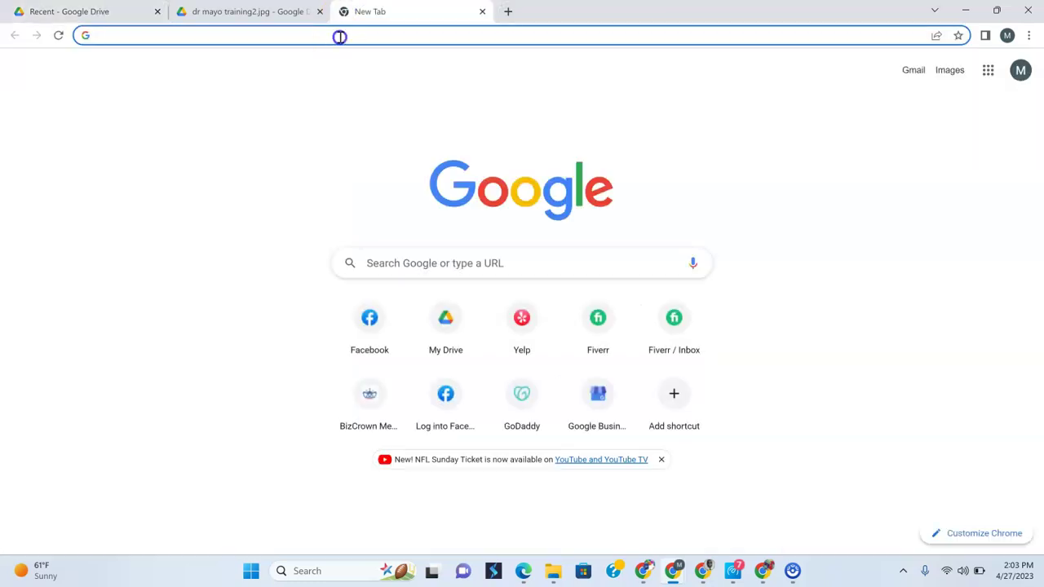
left_click(338, 35)
key("ctrl+v")
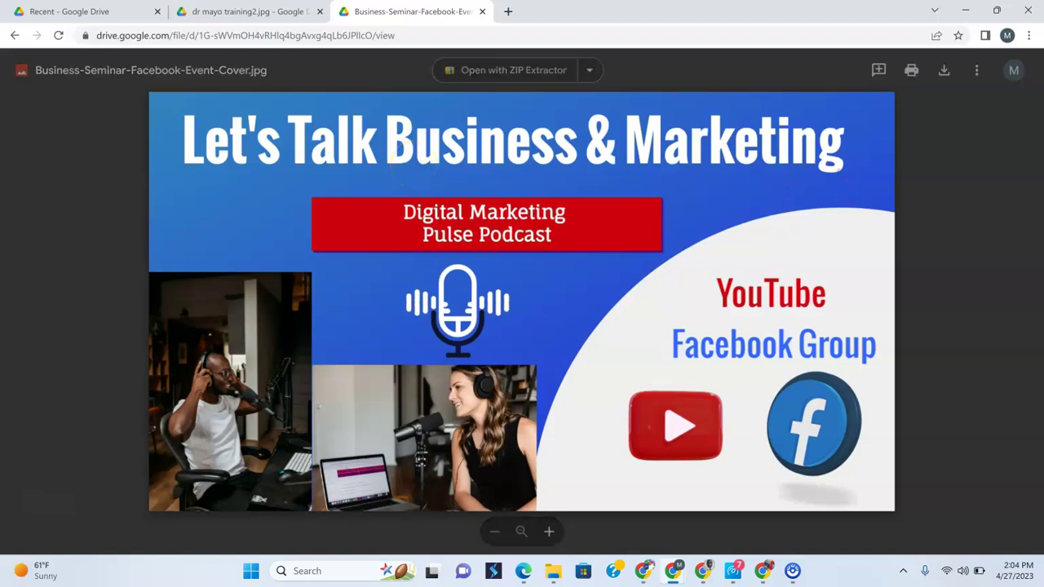
Step: Check the open tabs, then close the cover image's sharing dialog in Drive
left_click(244, 12)
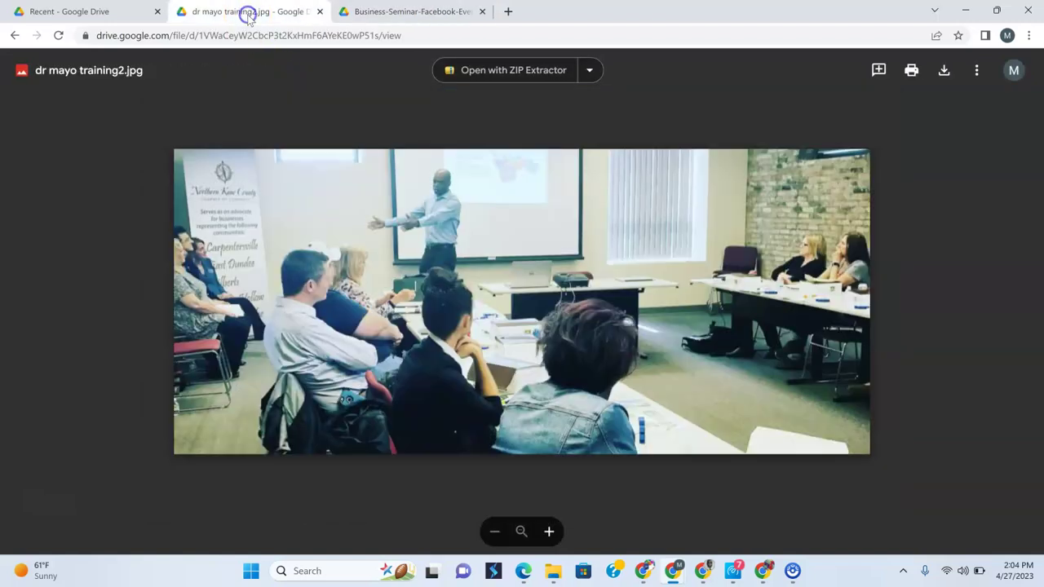
left_click(344, 12)
left_click(255, 12)
left_click(102, 12)
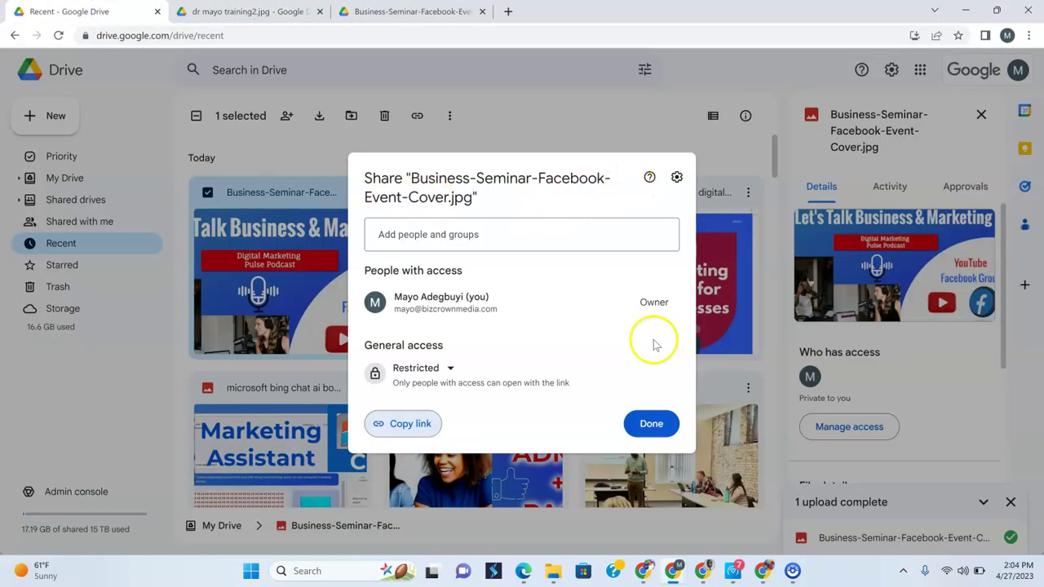
left_click(648, 423)
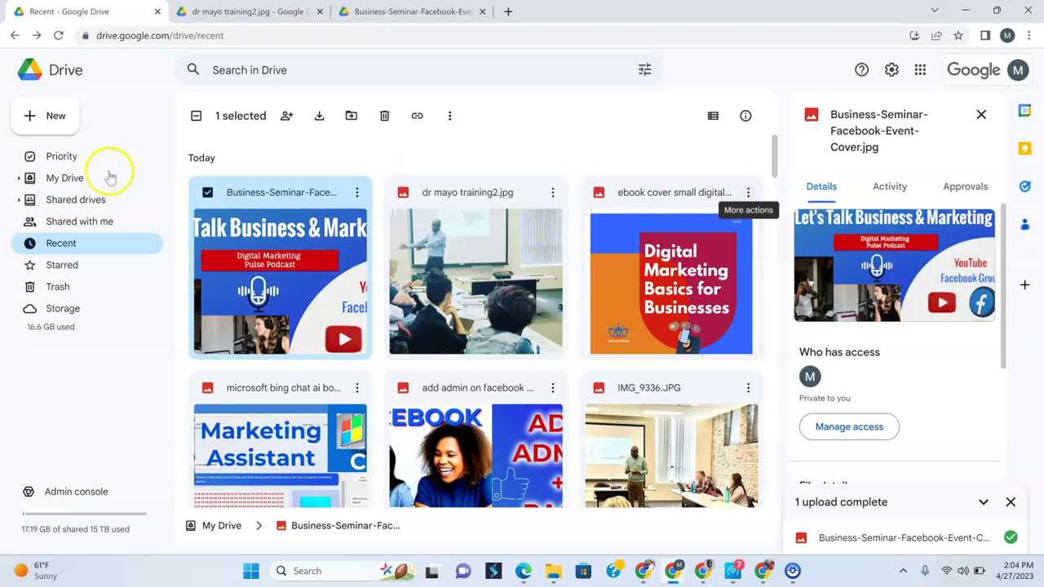
Step: Create a private folder named 'new fold' with New > New folder
left_click(34, 116)
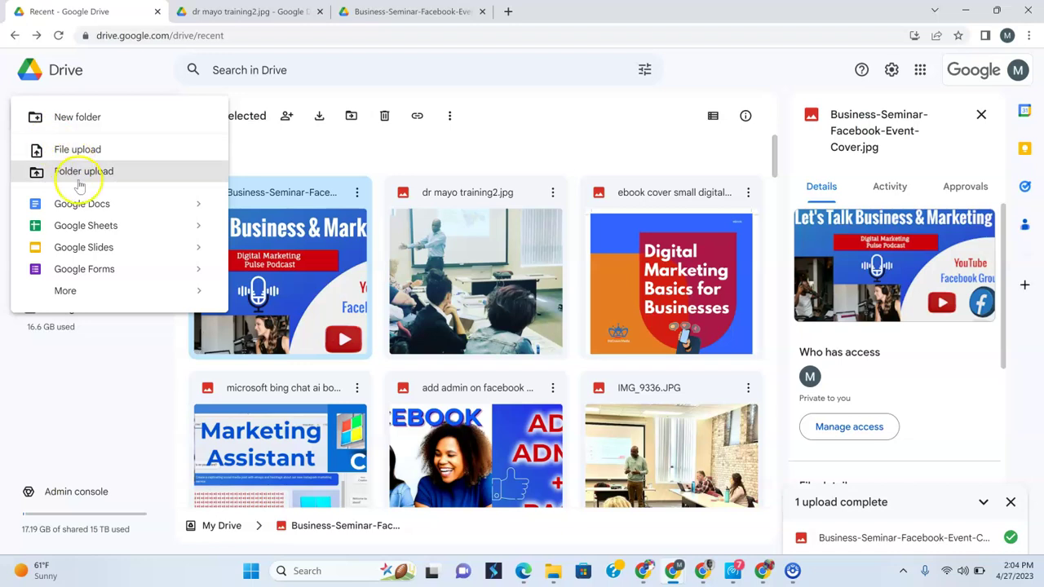
left_click(78, 118)
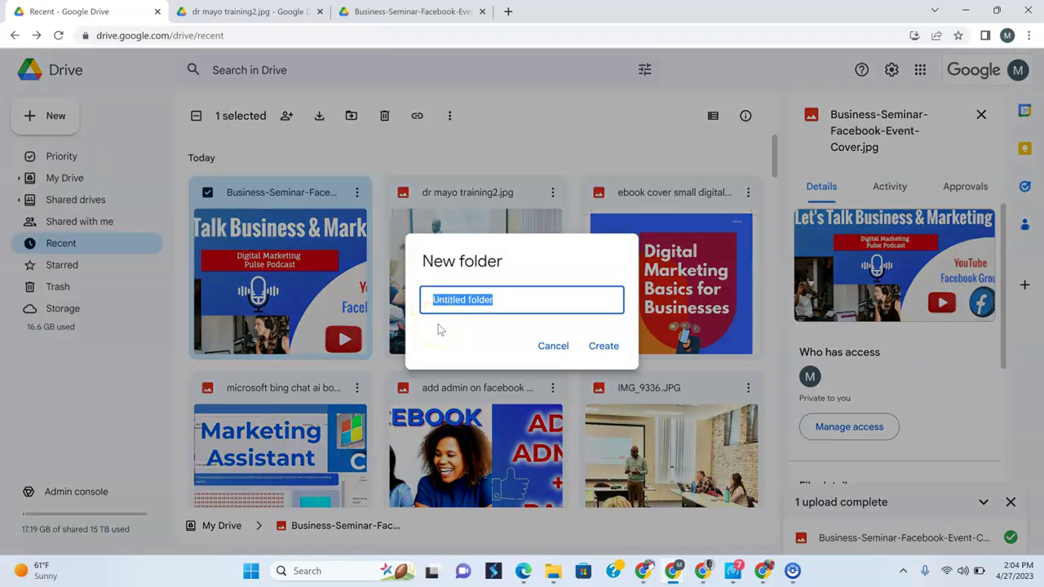
type("new fold")
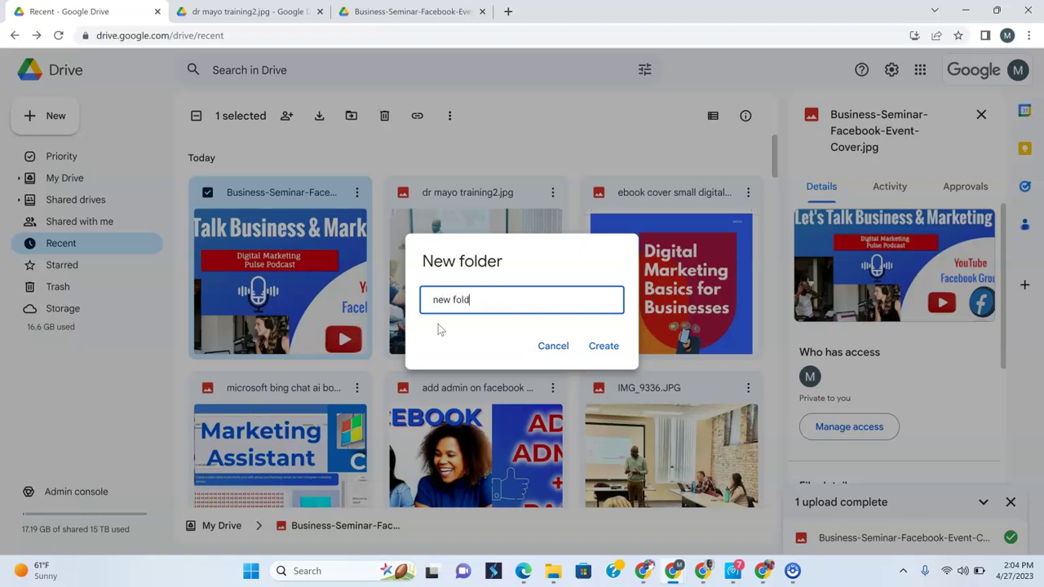
key("Return")
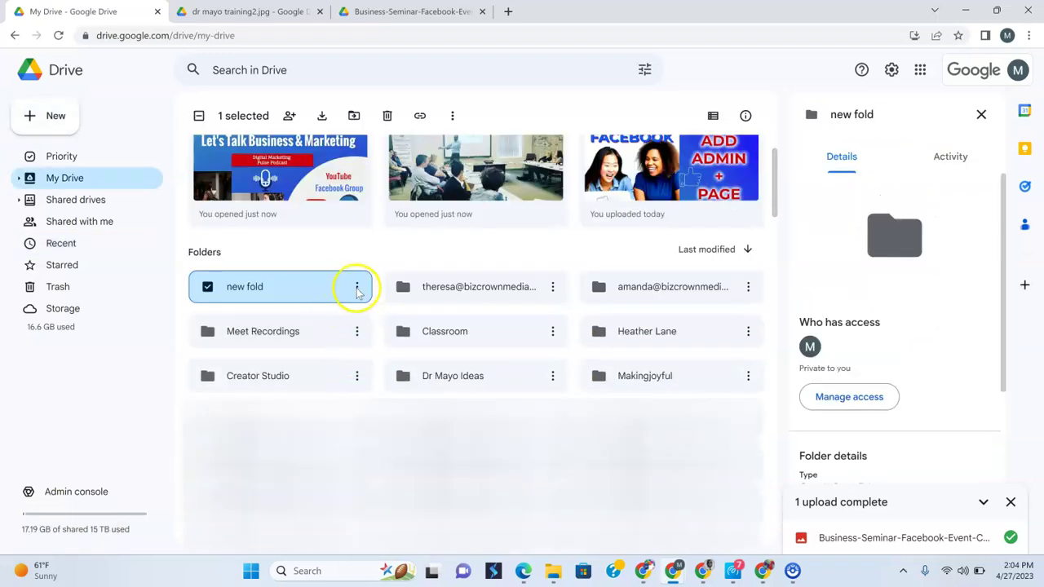
Step: Copy the 'new fold' folder's restricted share link and open a fresh browser tab
left_click(357, 289)
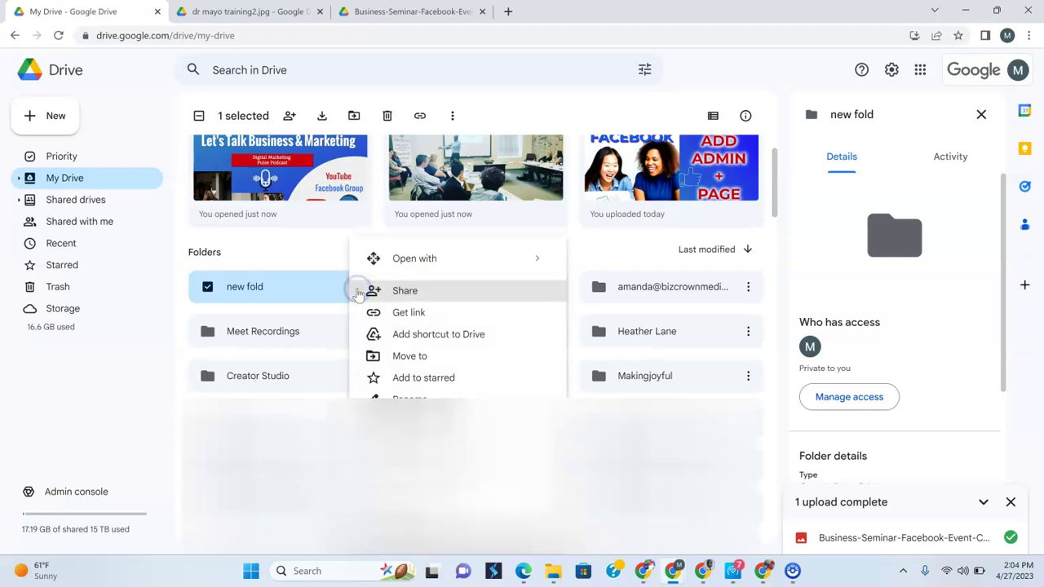
left_click(413, 312)
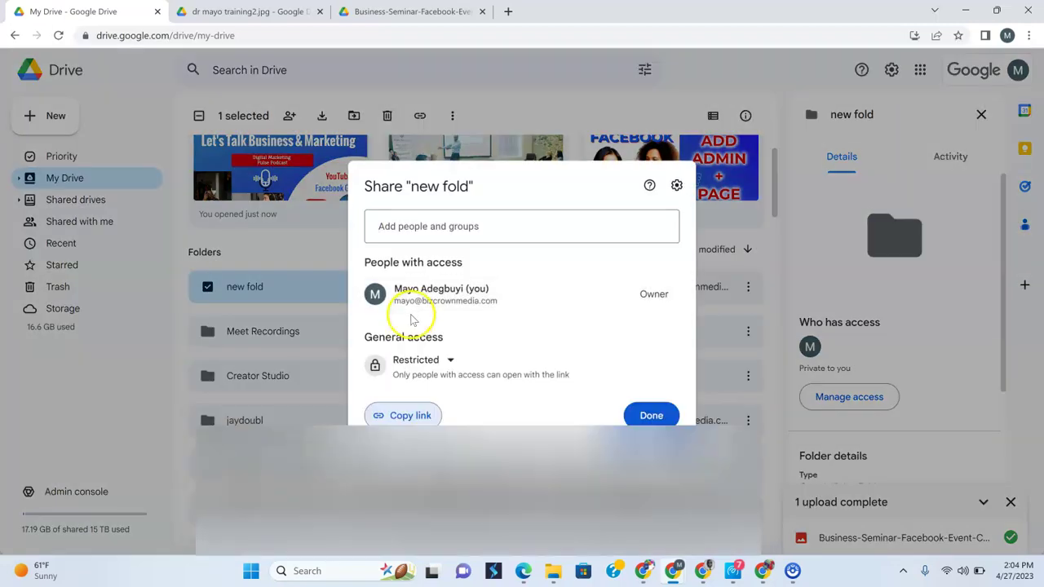
left_click(410, 417)
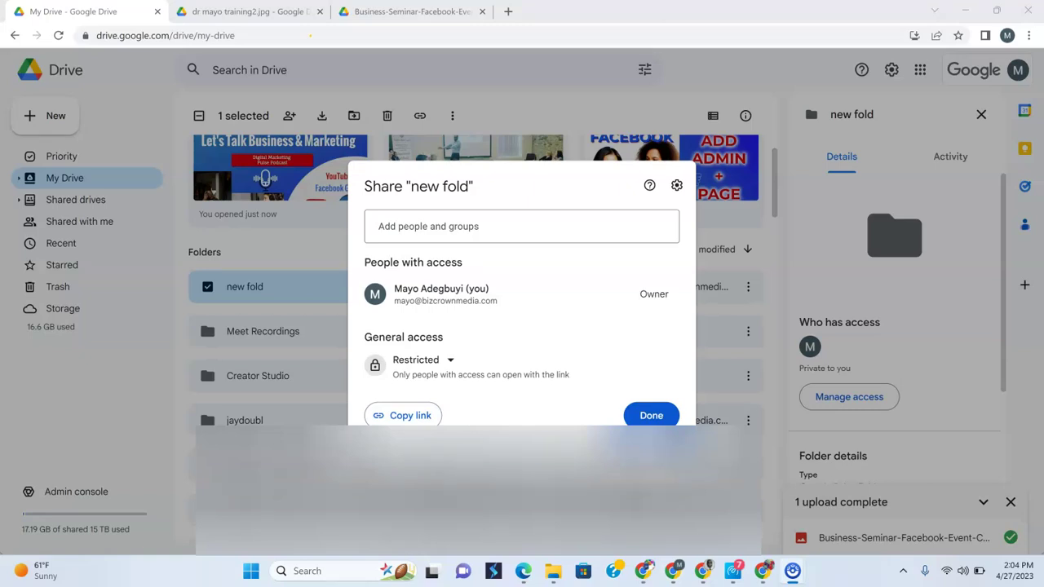
key("ctrl+t")
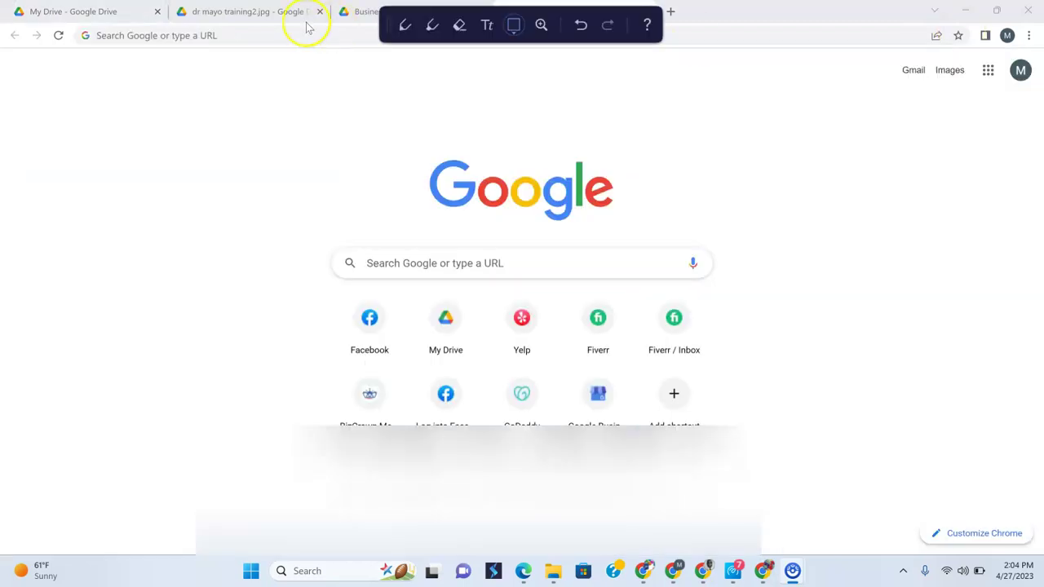
Step: Load the 'new fold' share link in a new tab, then return to the My Drive tab
left_click(738, 37)
left_click(670, 11)
left_click(683, 38)
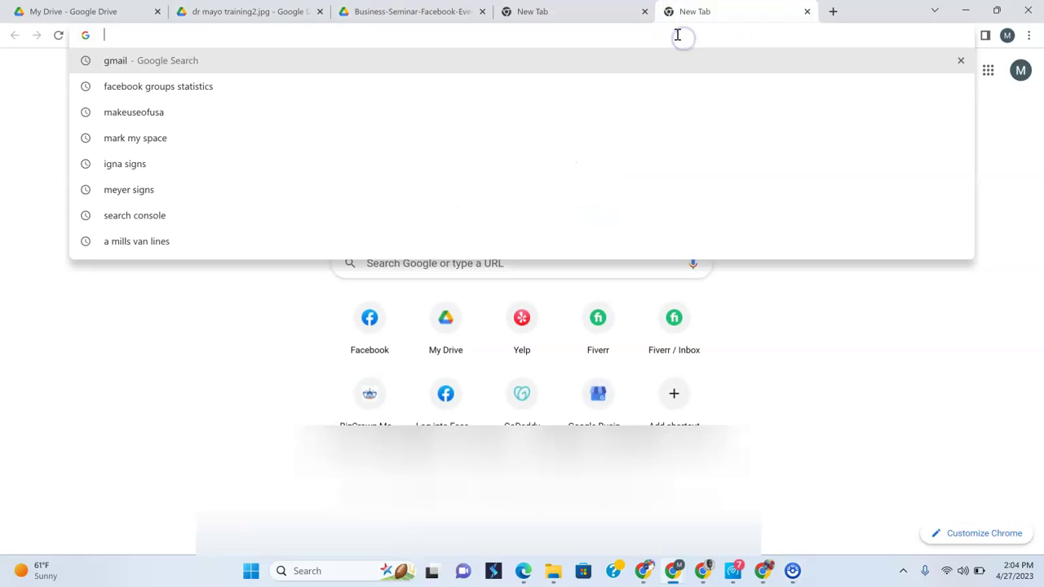
key("ctrl+v")
key("Return")
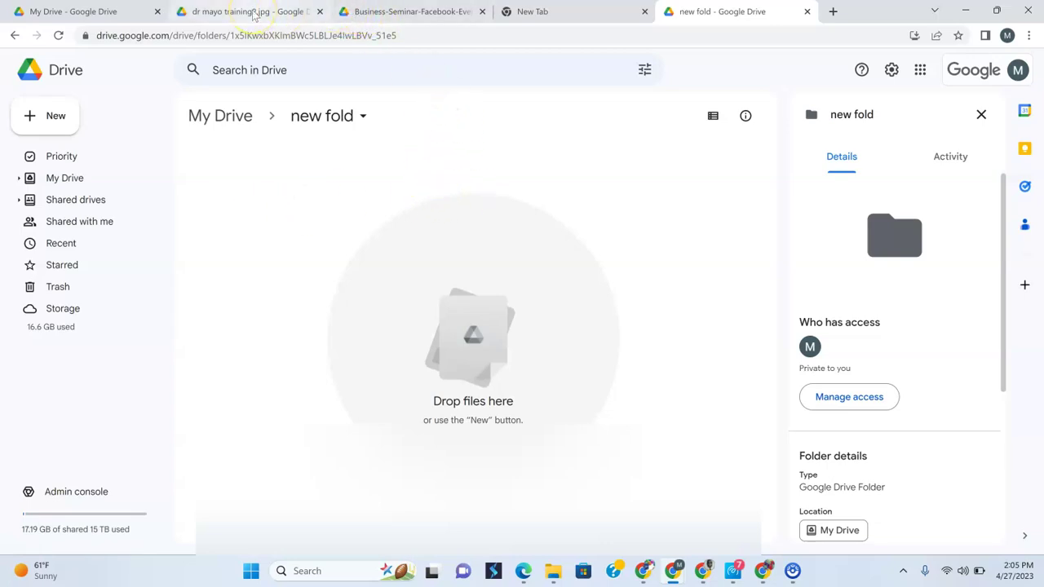
left_click(106, 12)
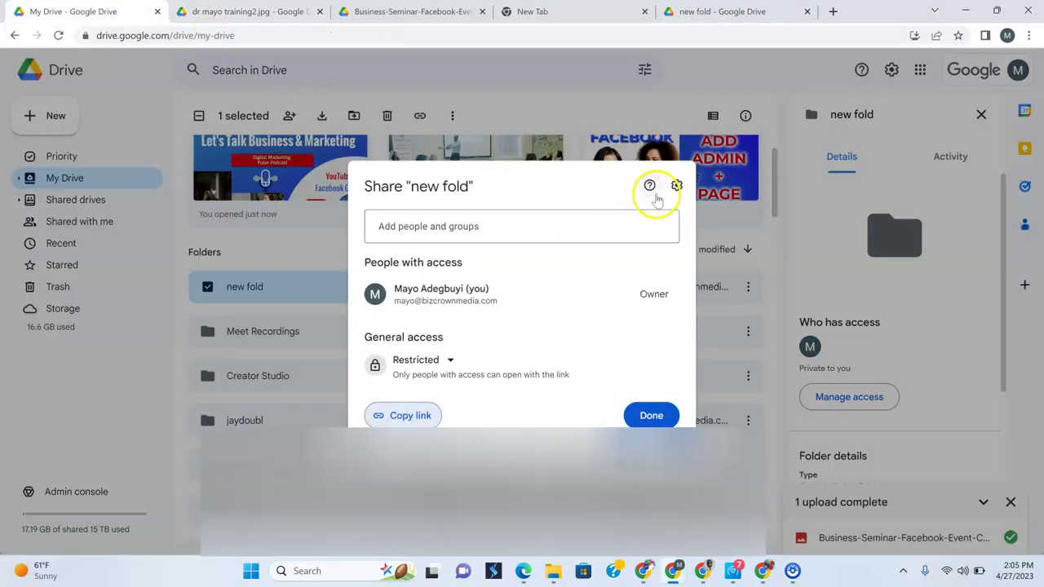
left_click(651, 415)
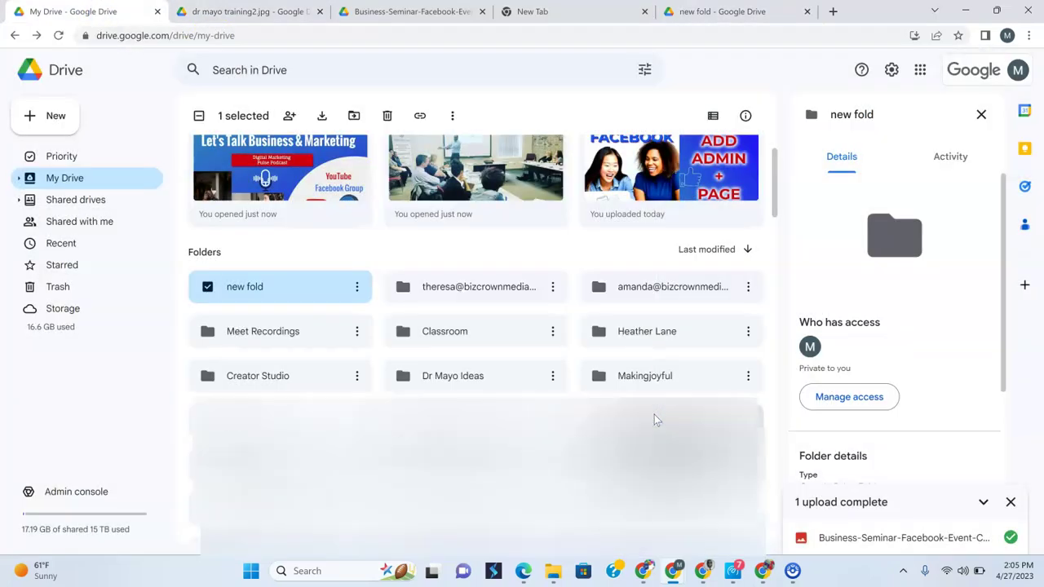